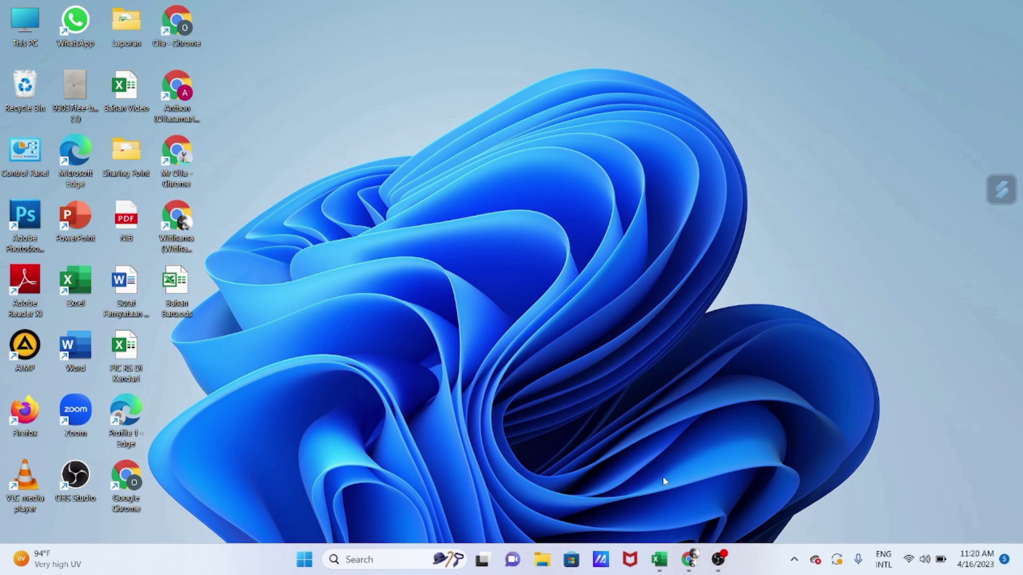
Restore the Bahan Video workbook so Sheet11's 2023 area sales table shows.
click(658, 559)
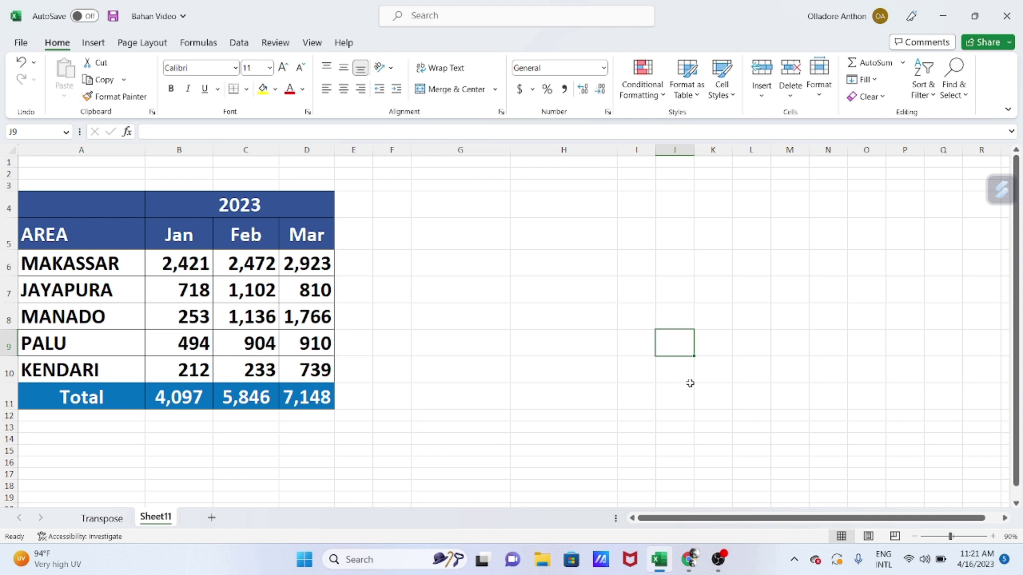
Switch to the YouTube channel's video listing in Chrome.
click(691, 512)
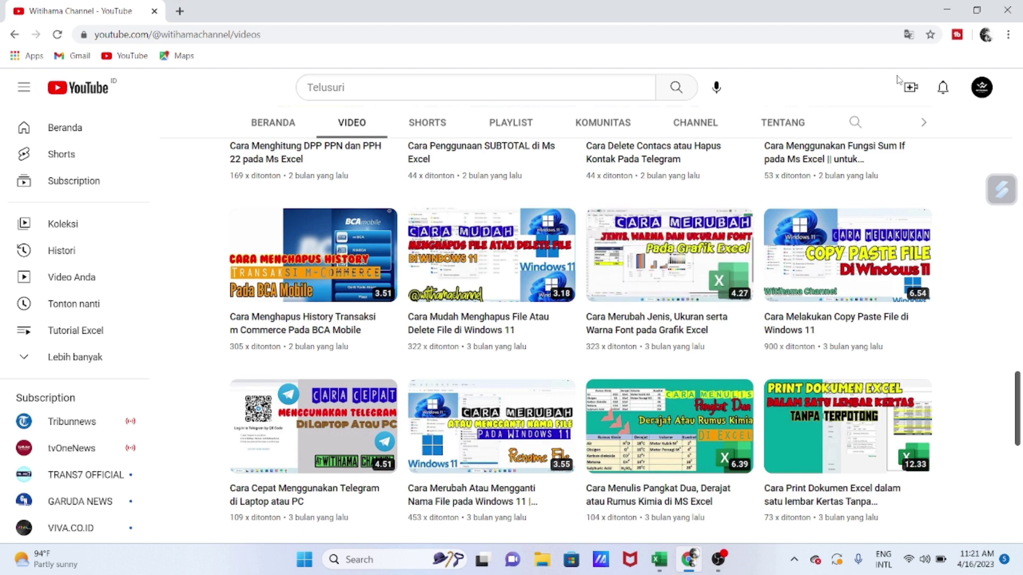
Minimize Chrome to bring the 2023 area table back into view.
click(946, 12)
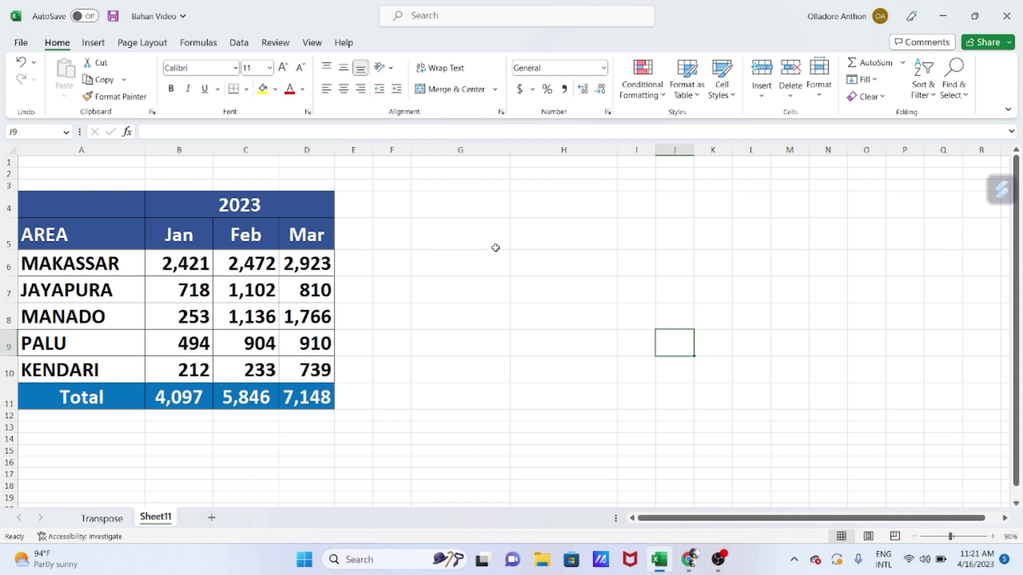
Insert a 2-D clustered column chart of A5:D10, widen it and move it beside the table.
drag(74, 241, 306, 369)
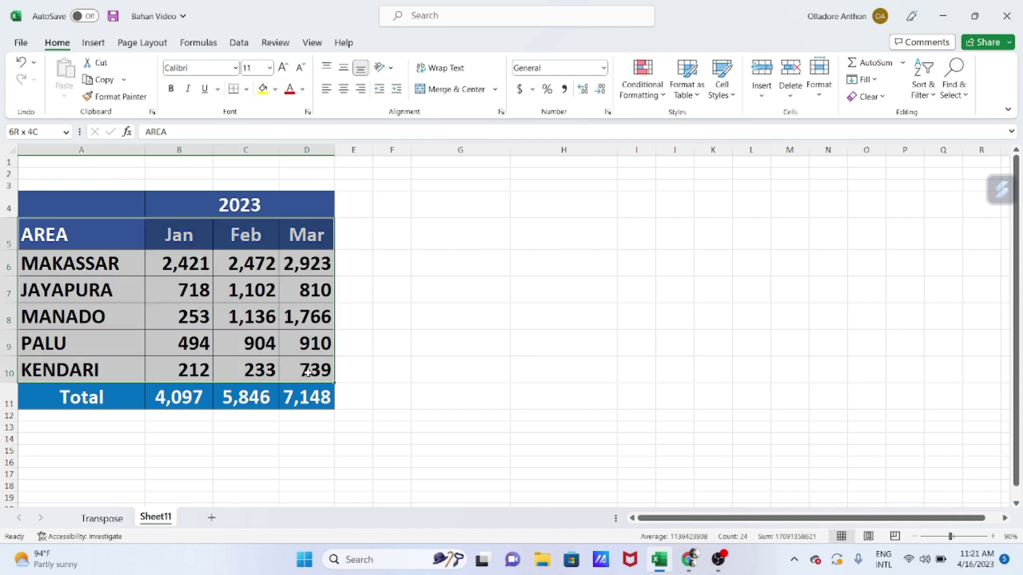
click(93, 42)
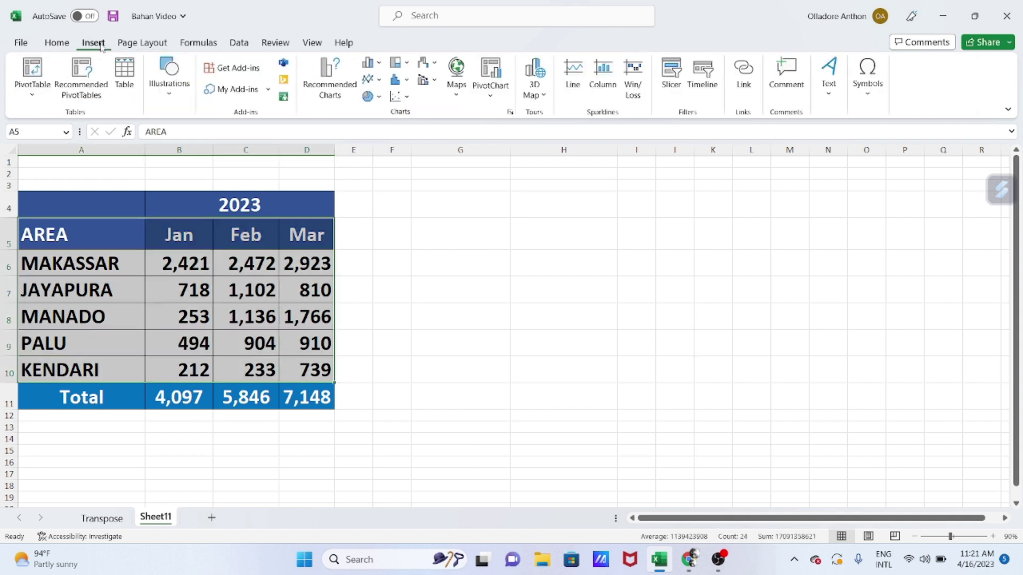
click(378, 64)
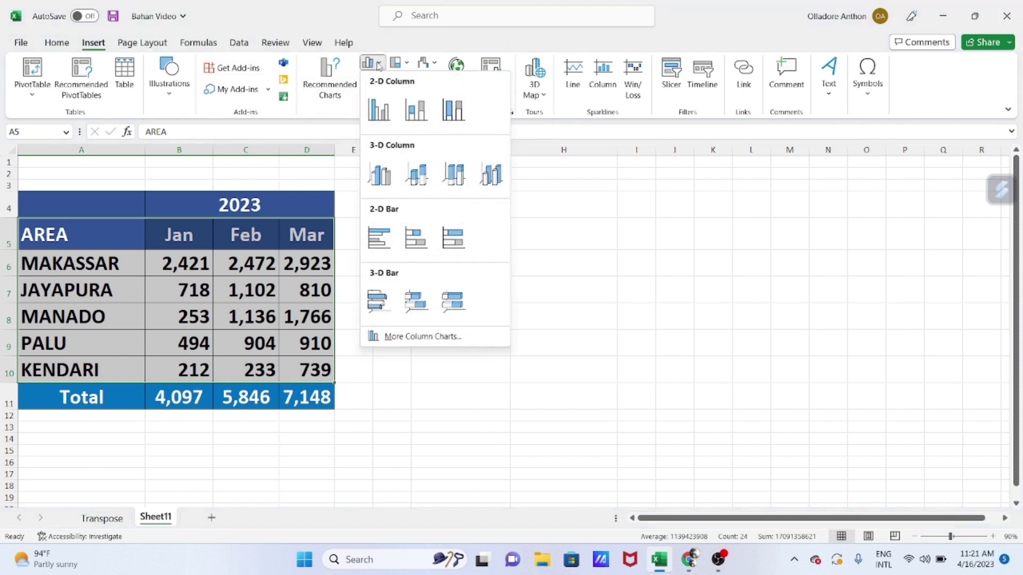
click(379, 111)
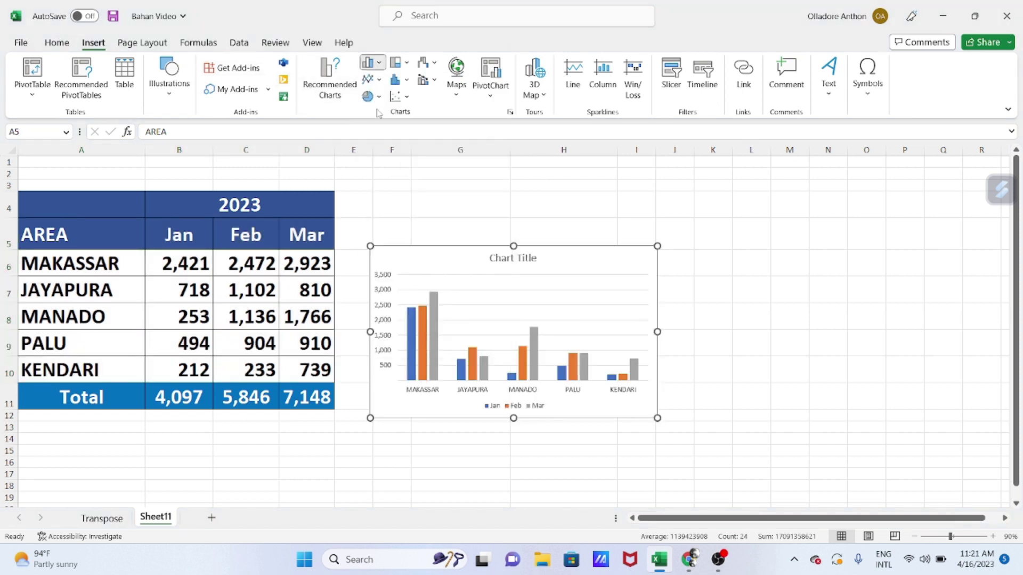
drag(657, 331, 747, 332)
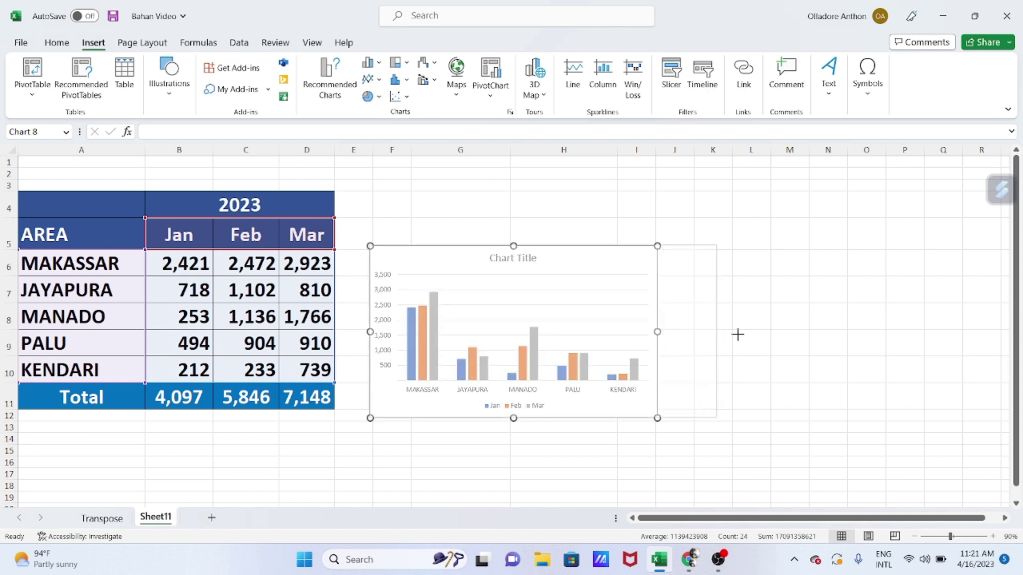
drag(563, 240, 567, 196)
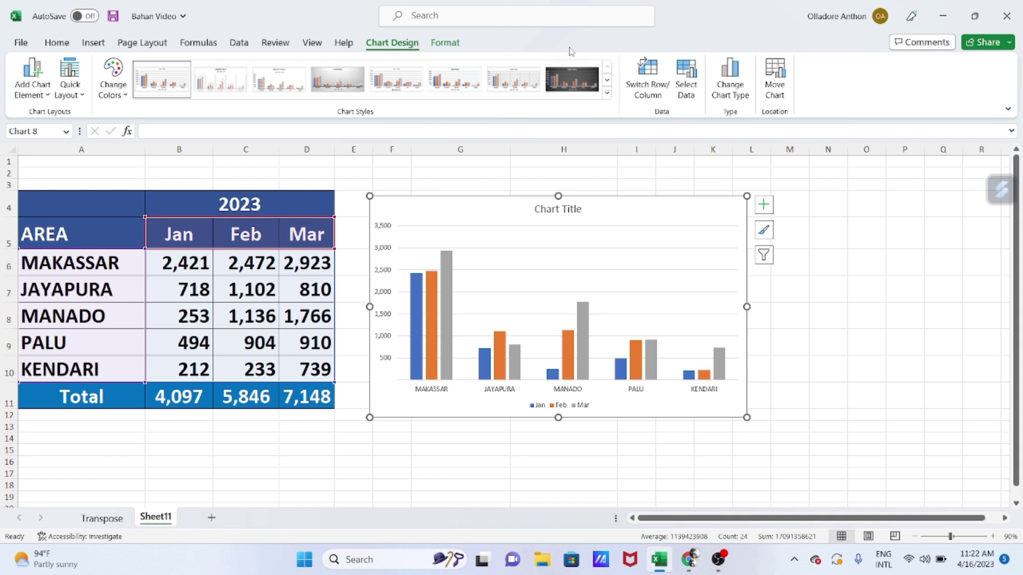
Apply the first style in the second row of Chart Styles for gradient-faded columns.
click(607, 93)
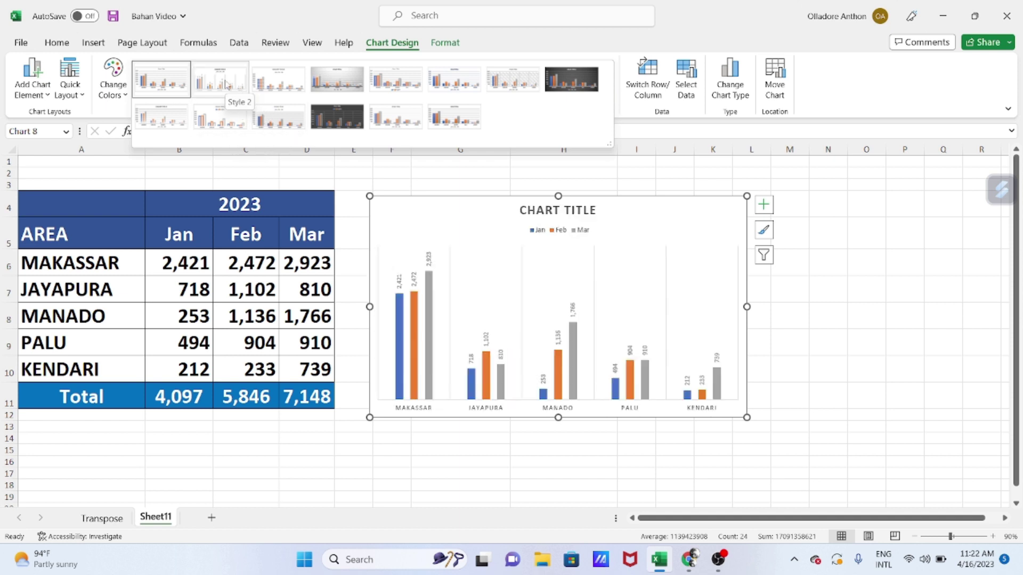
click(181, 120)
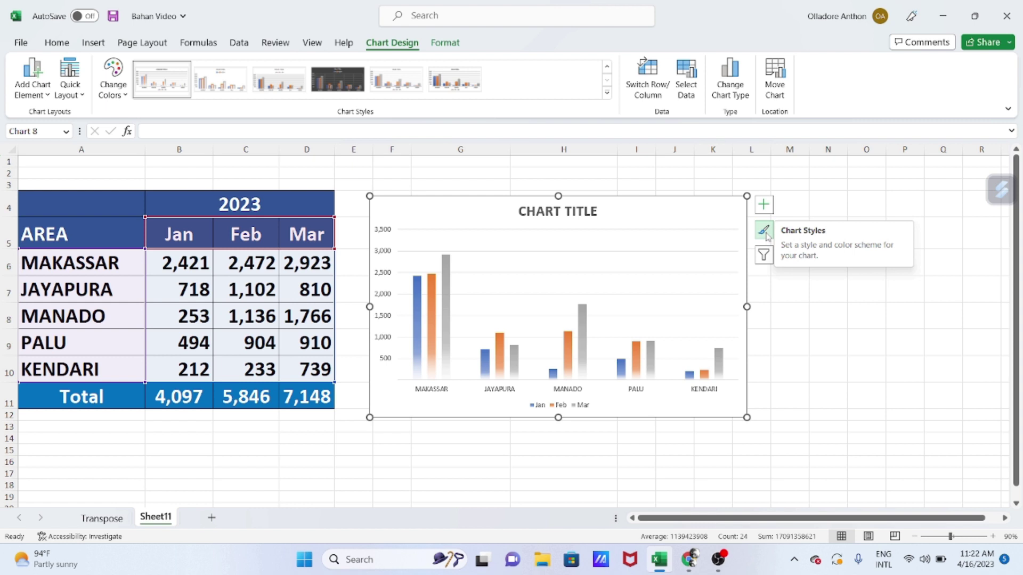
Show the chart's Color palette choices from the Chart Styles brush.
click(764, 231)
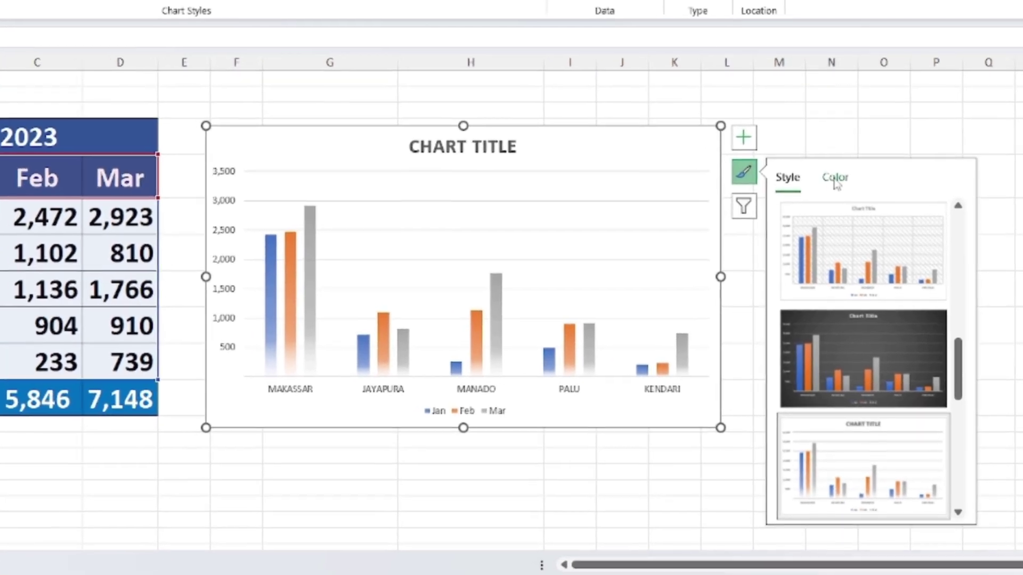
click(833, 207)
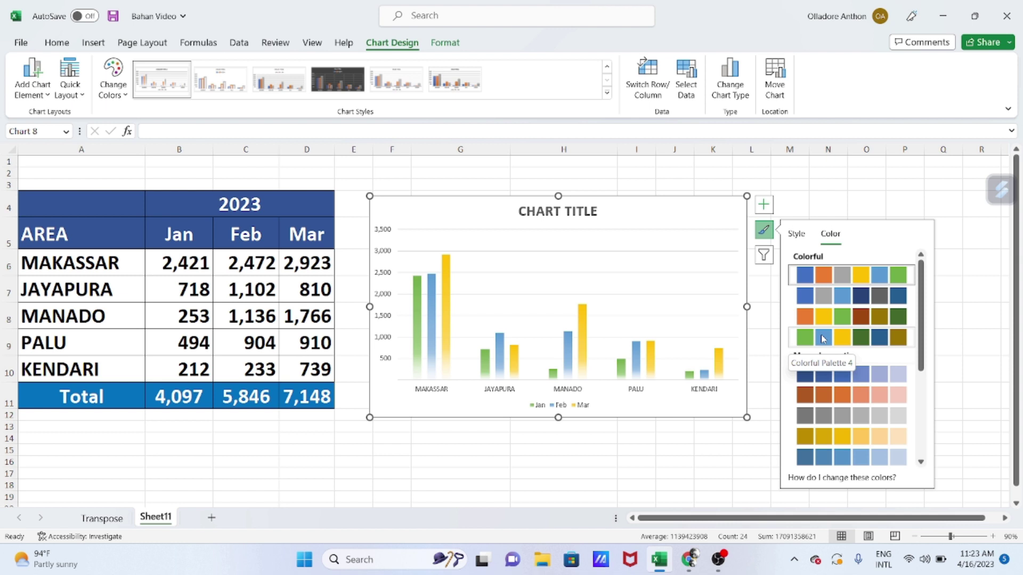
Try Colorful and Monochromatic palettes, then settle on orange, yellow and green columns.
click(823, 339)
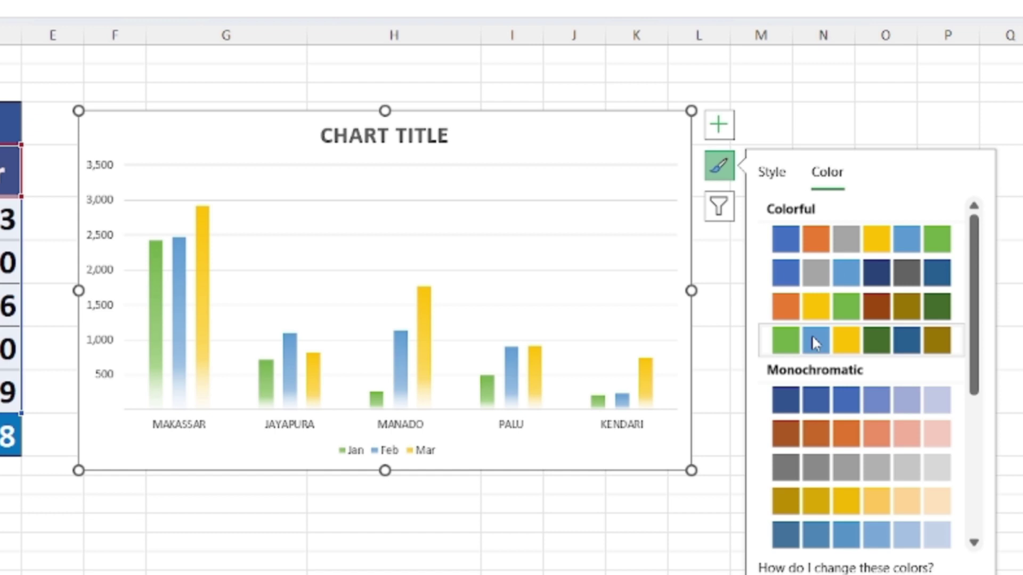
click(811, 334)
click(792, 434)
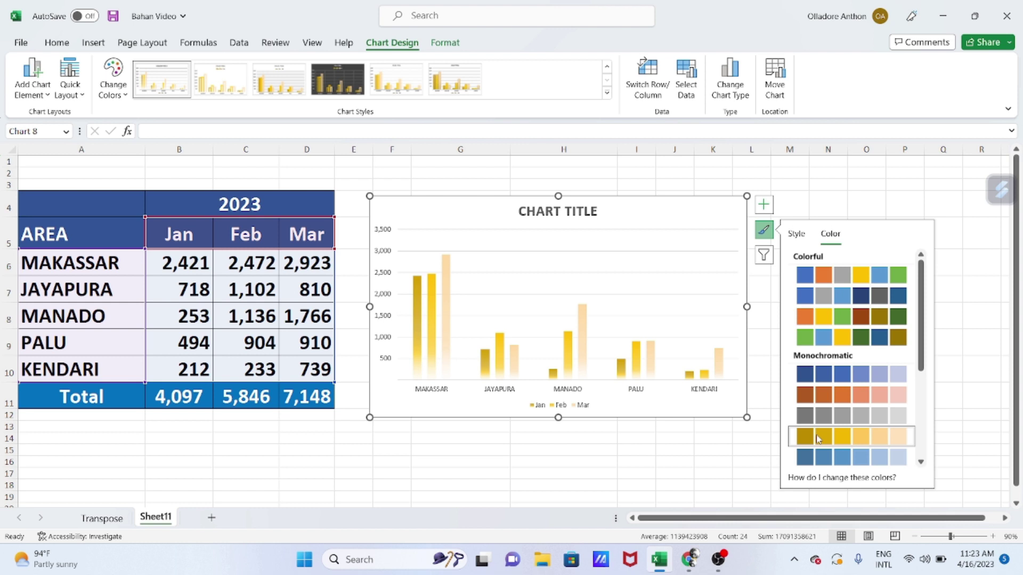
click(819, 438)
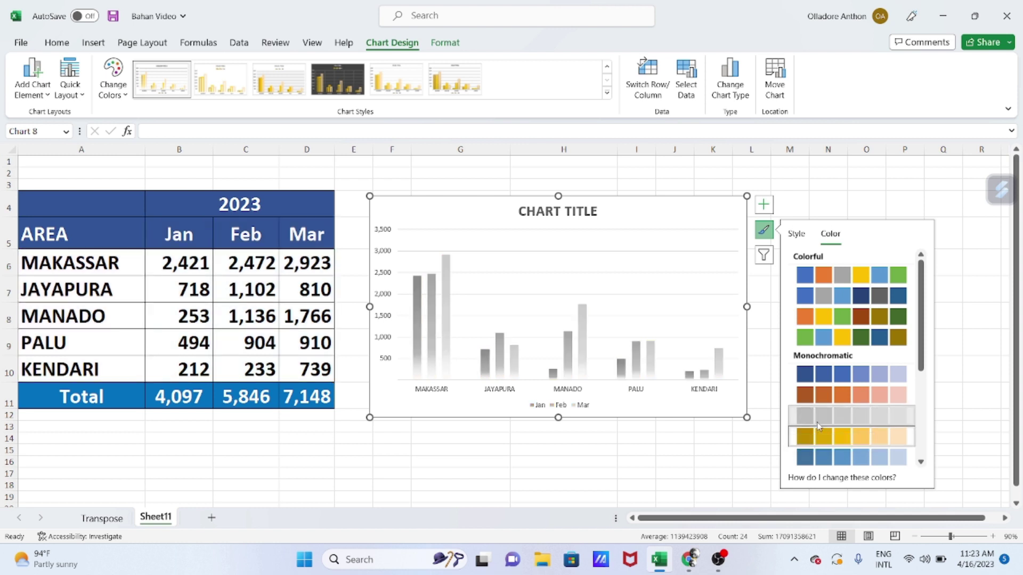
click(819, 424)
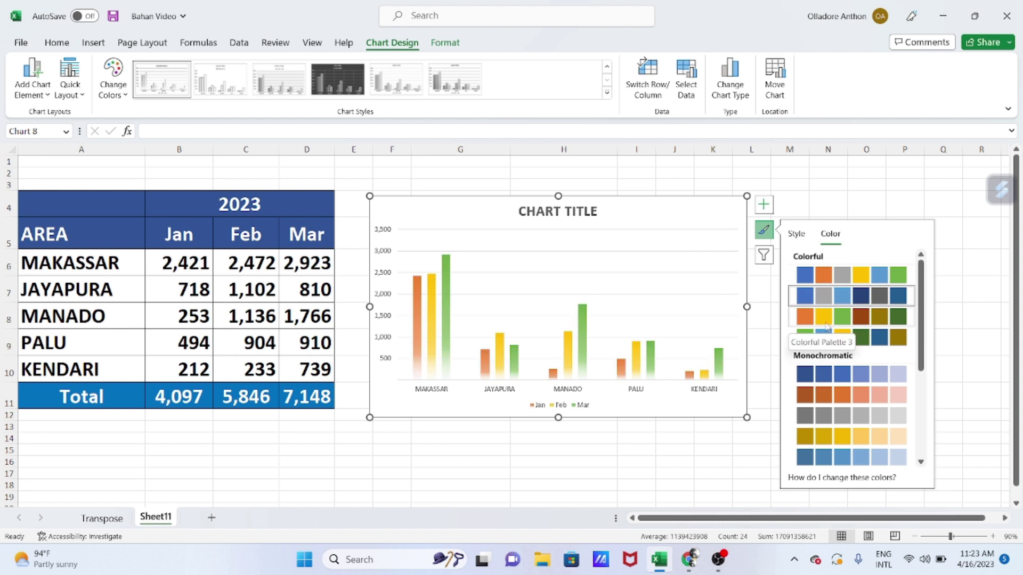
click(827, 326)
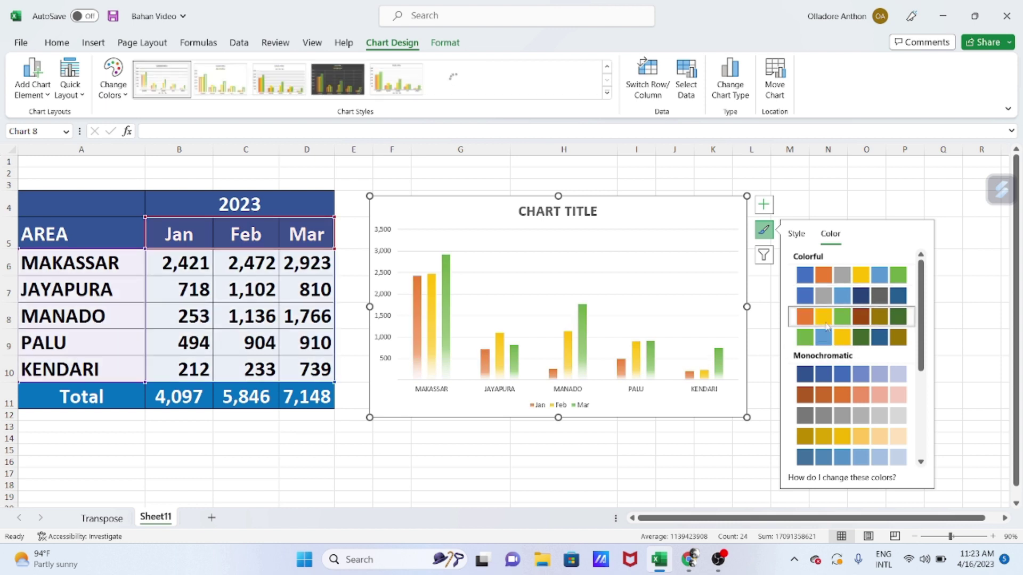
click(991, 294)
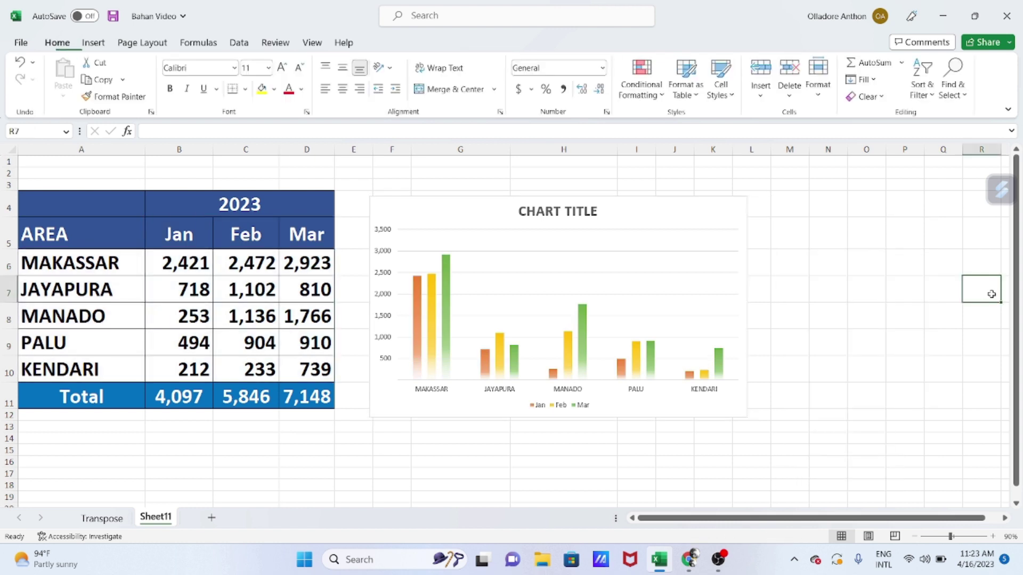
Widen the chart rightward and raise its top edge, then select the Jan bars.
click(692, 309)
drag(746, 308, 852, 307)
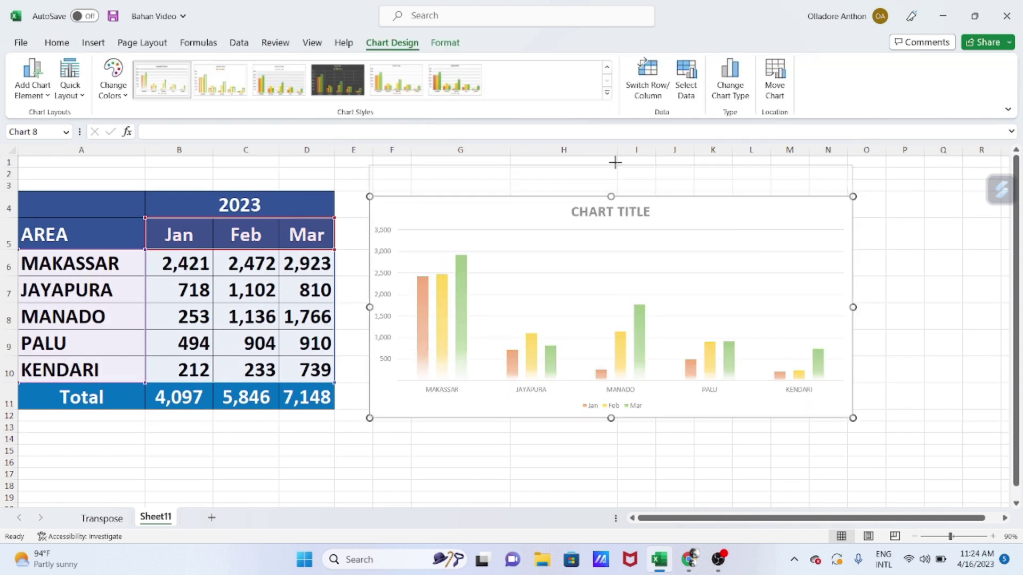
drag(612, 197, 612, 161)
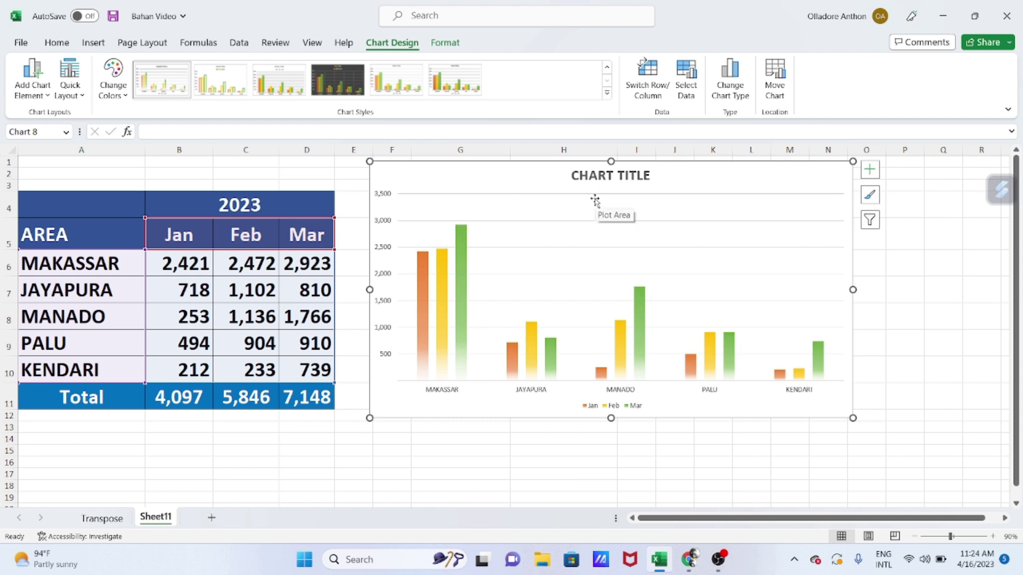
click(424, 324)
Fill the Jan columns with standard Blue and widen the chart slightly further.
right_click(424, 325)
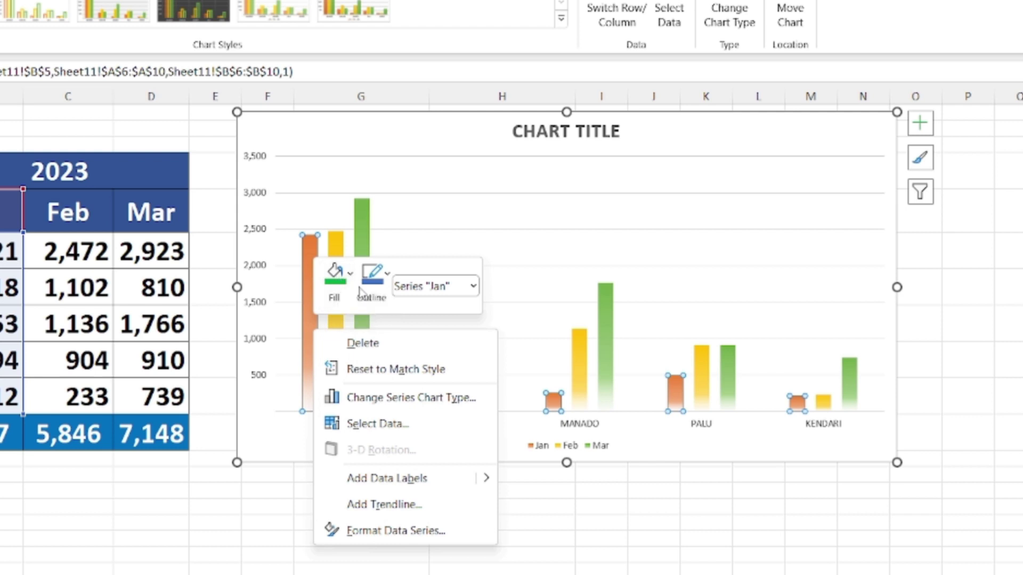
click(350, 275)
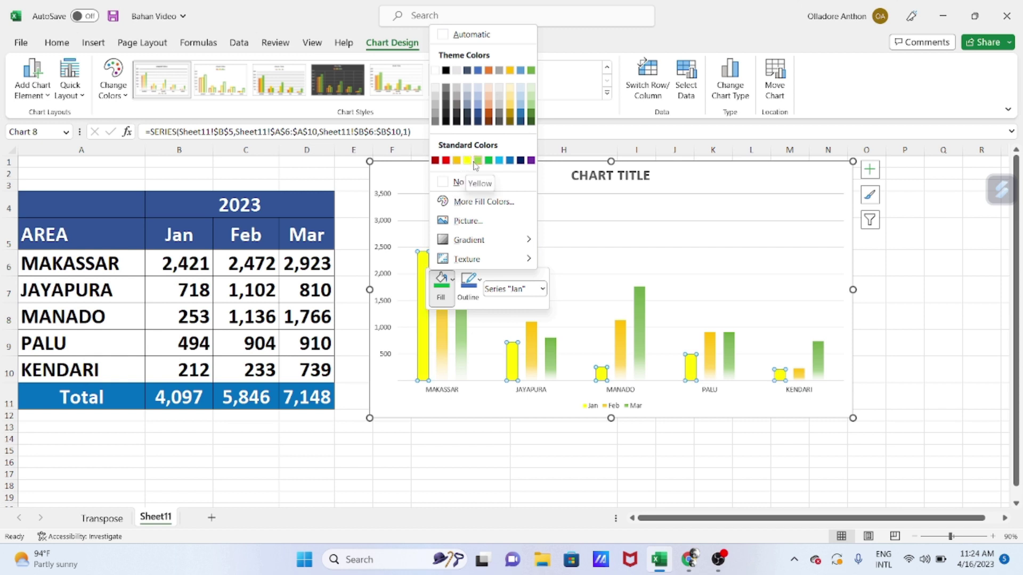
click(510, 161)
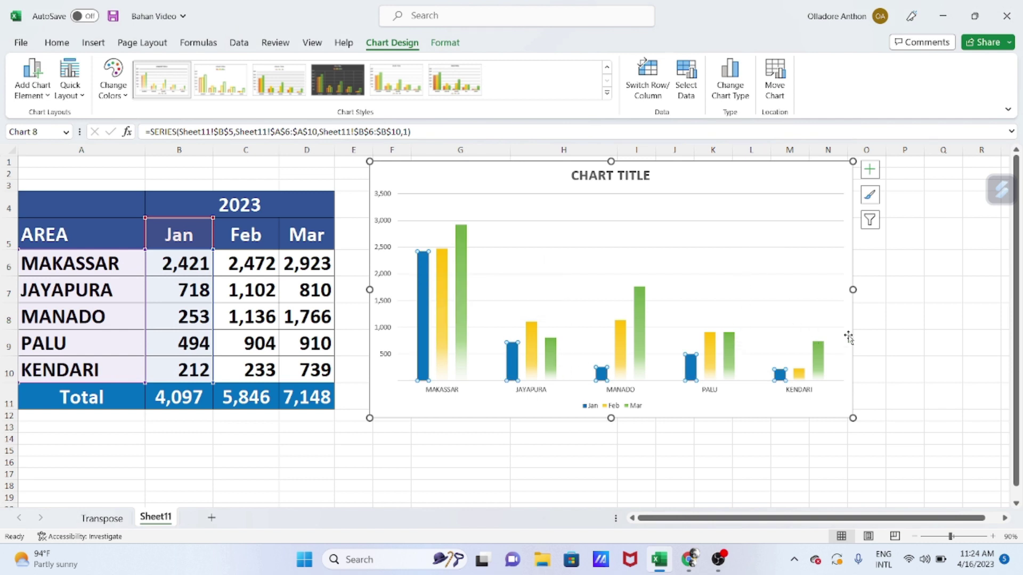
drag(852, 290, 897, 290)
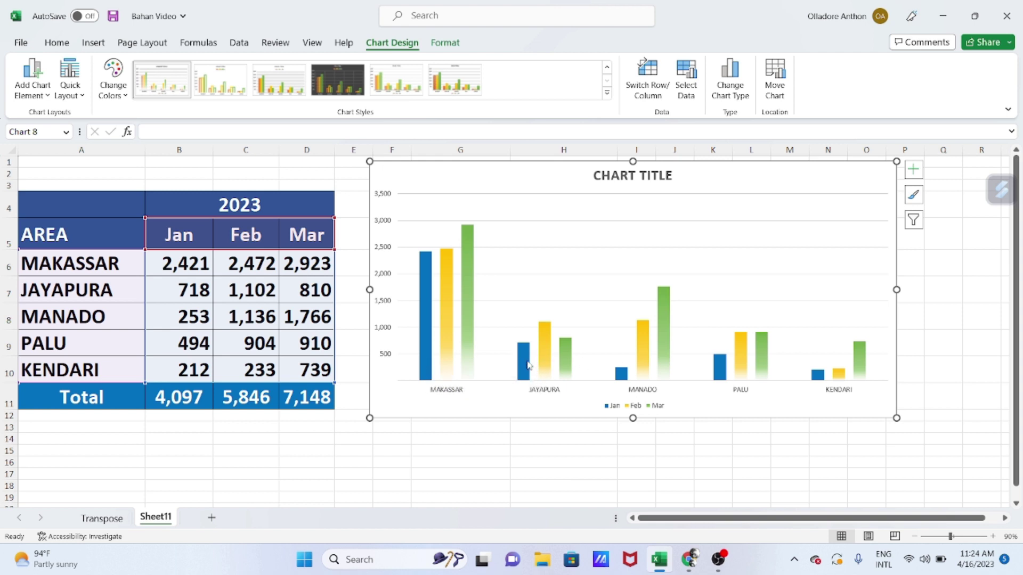
Fill the Feb columns with standard Red, then deselect the chart.
mouse_move(442, 336)
click(448, 322)
right_click(448, 321)
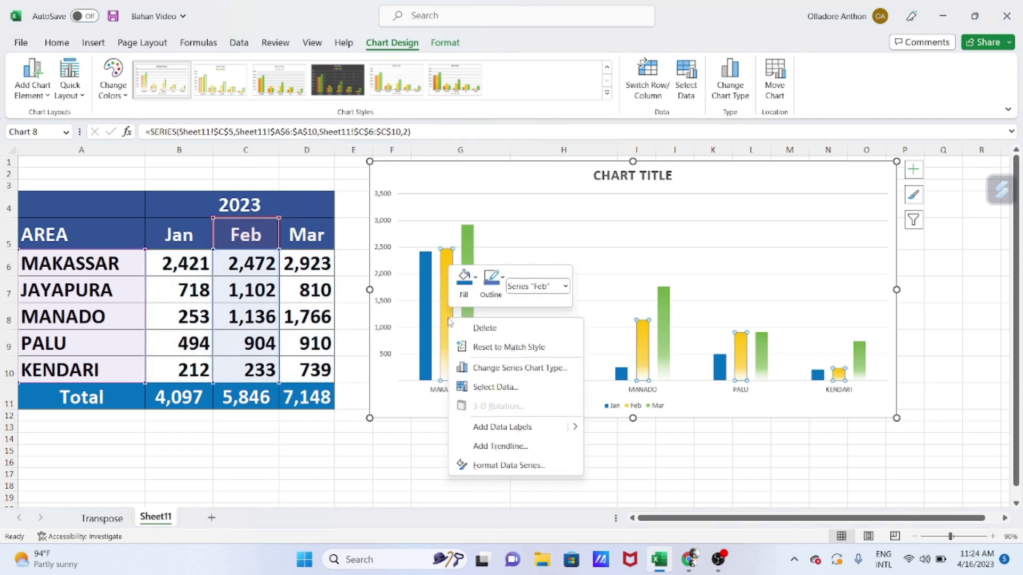
click(475, 277)
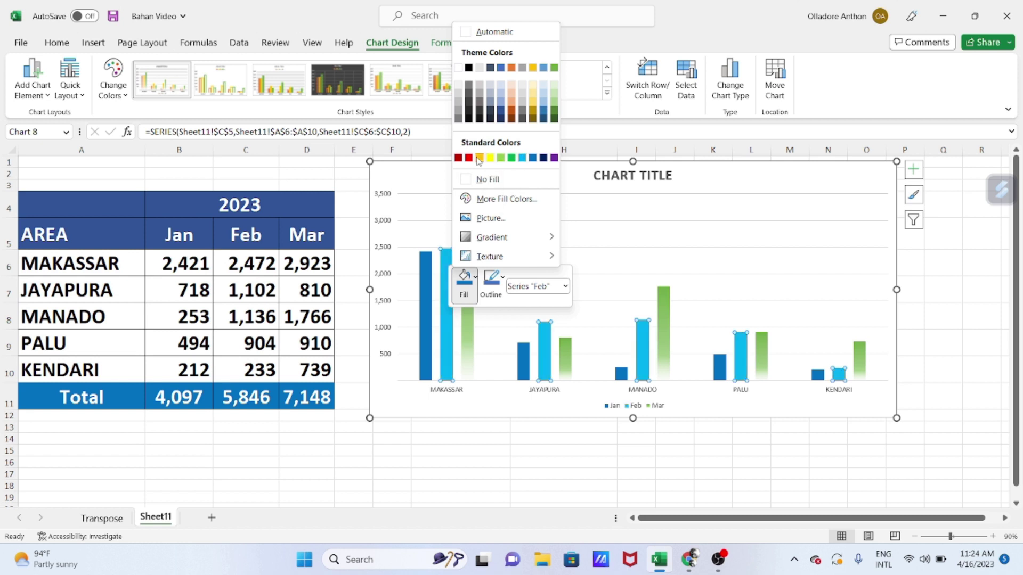
click(468, 158)
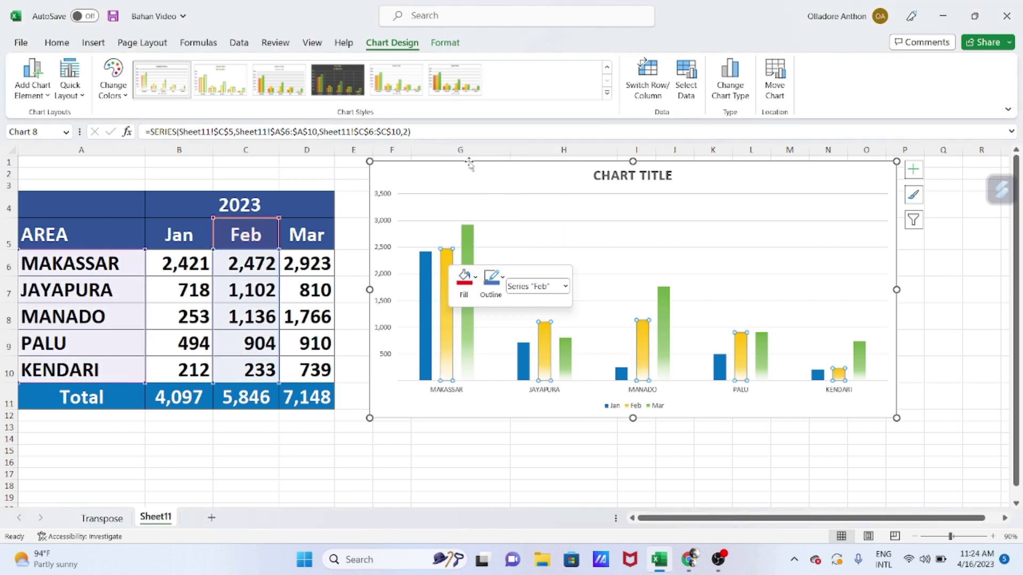
click(593, 464)
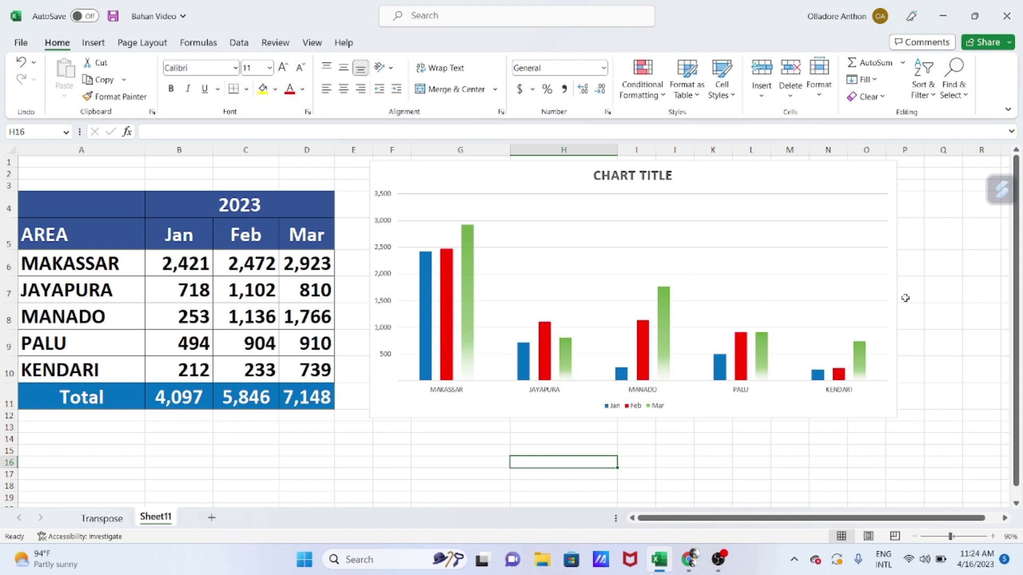
Resize the column chart by dragging its edges: taller, top near row 3, width trimmed beside the table.
click(868, 296)
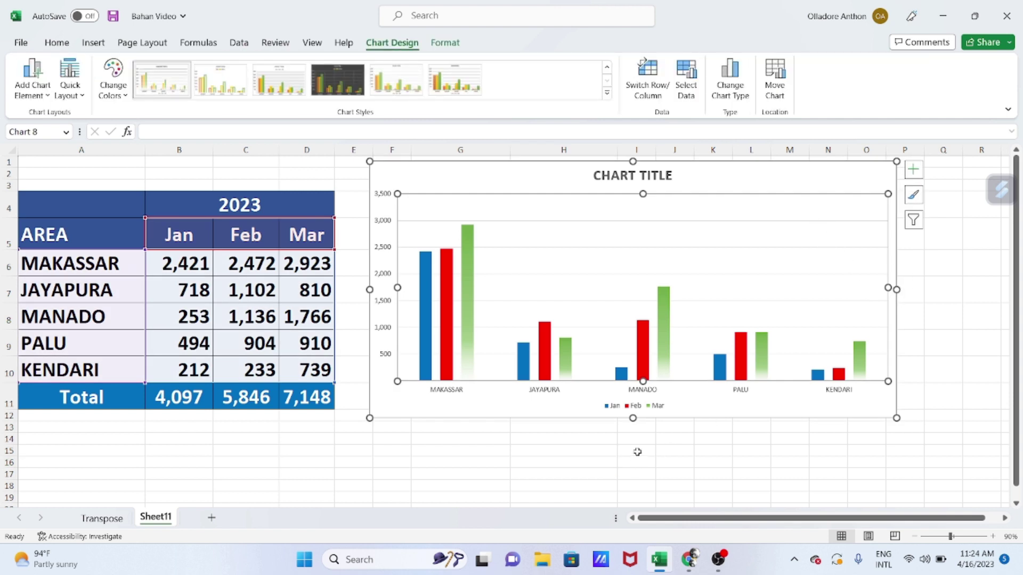
drag(633, 418, 633, 442)
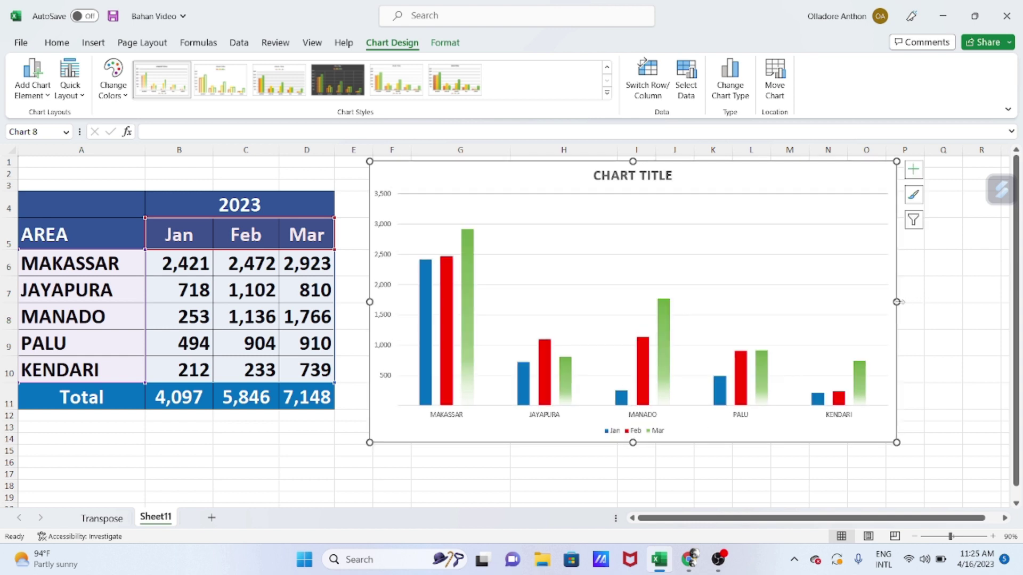
drag(896, 302, 828, 316)
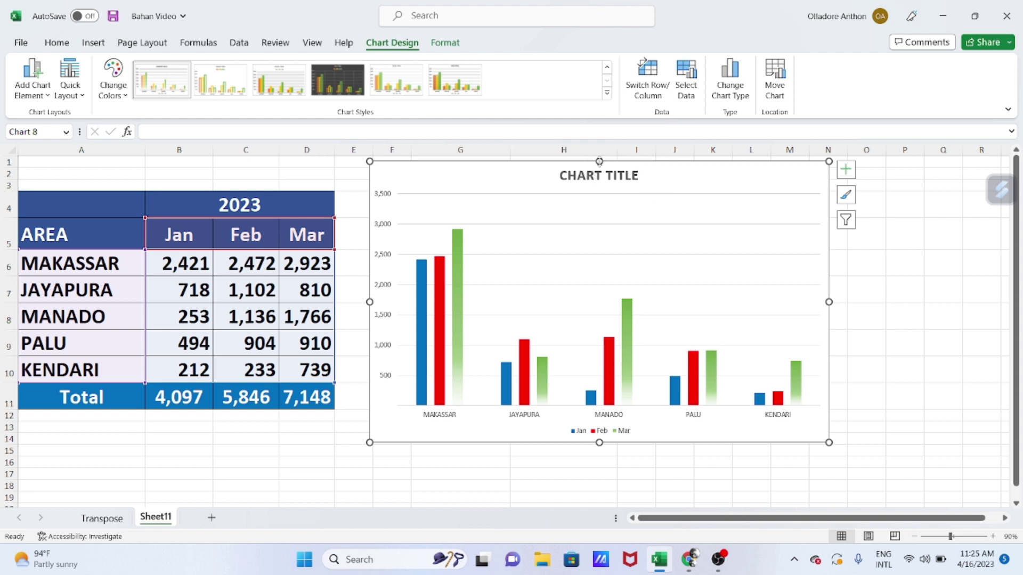
drag(599, 161, 599, 201)
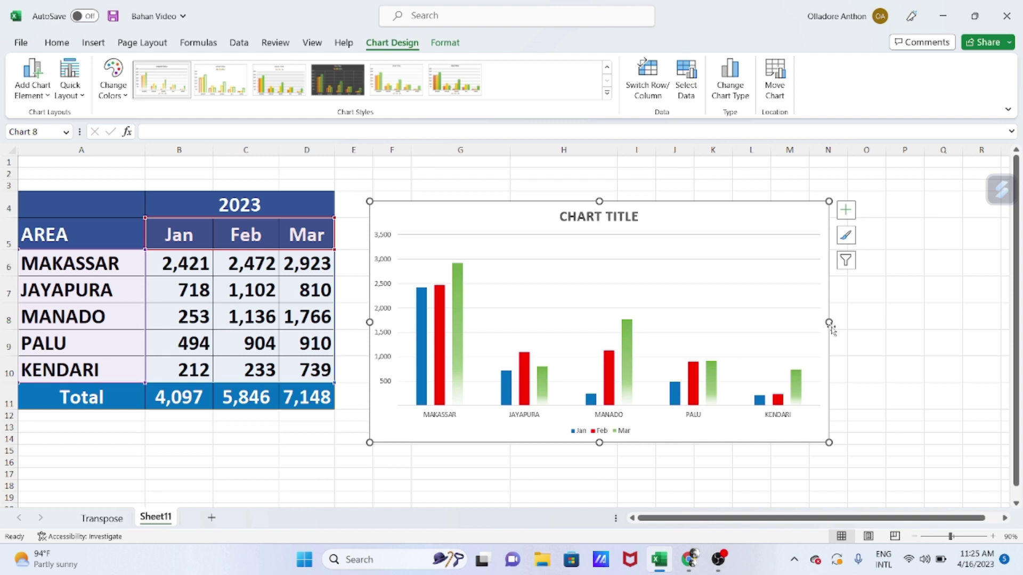
drag(828, 321, 886, 322)
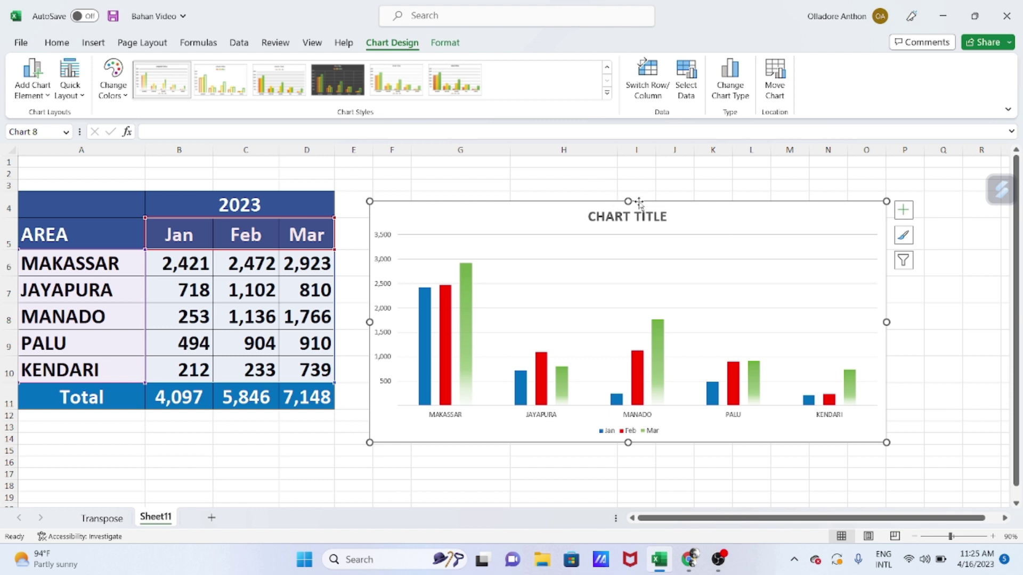
drag(627, 200, 627, 177)
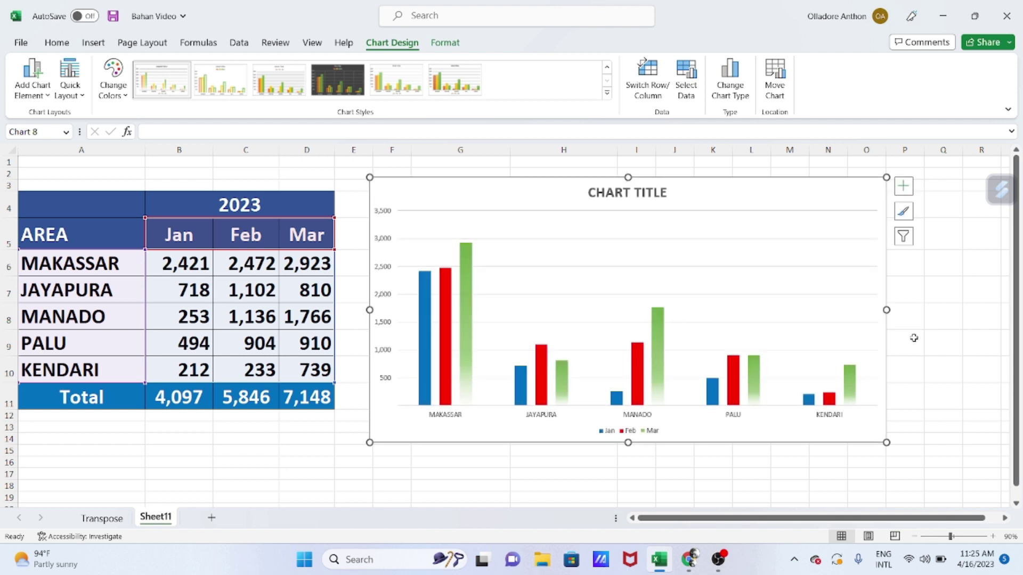
drag(886, 310, 856, 311)
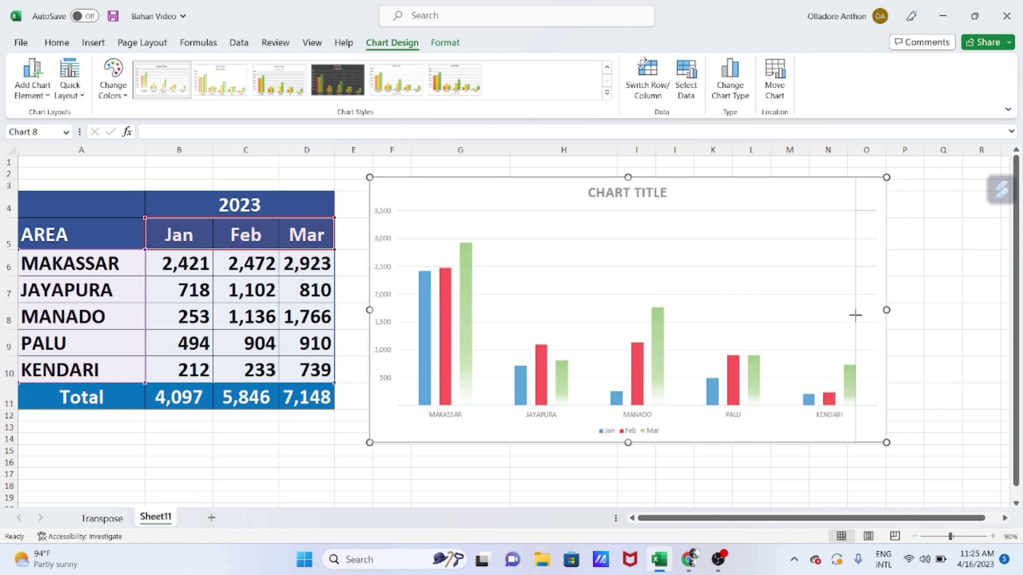